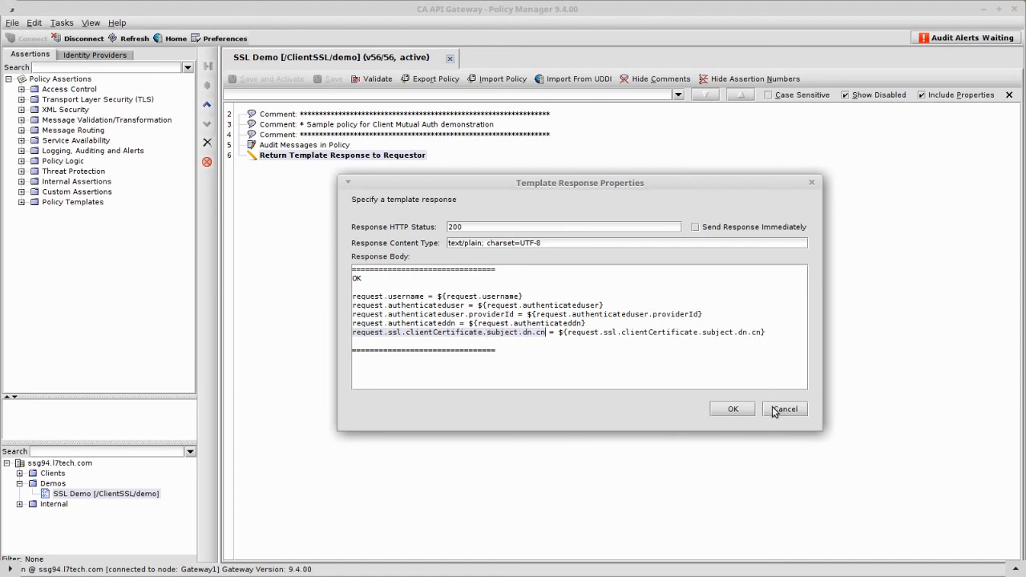
Accept the template response properties, then save and activate the SSL Demo policy.
left_click(735, 410)
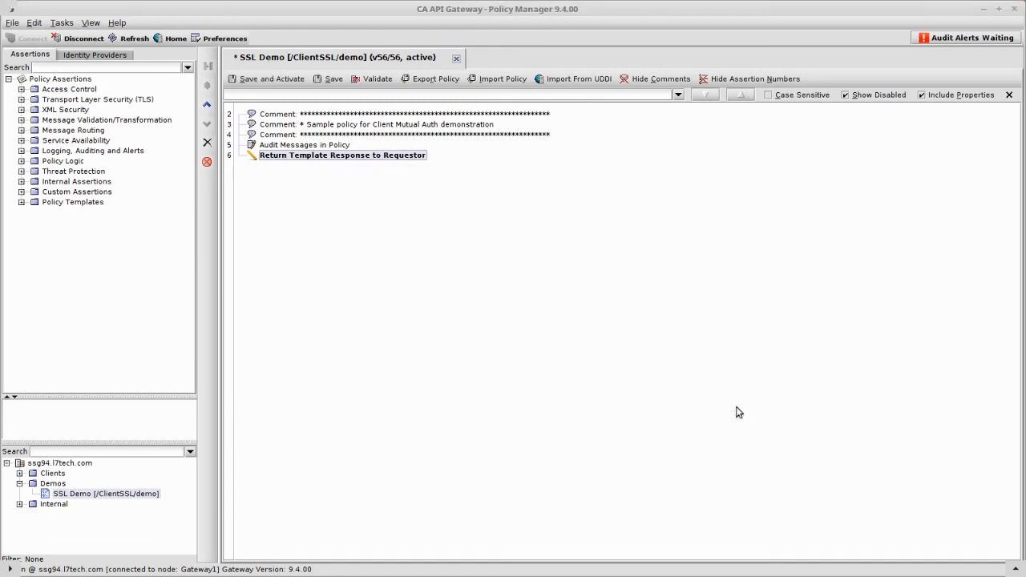
left_click(264, 81)
Switch to the terminal and list the Keys folder's contents with ls -l.
key("ctrl+alt+Right")
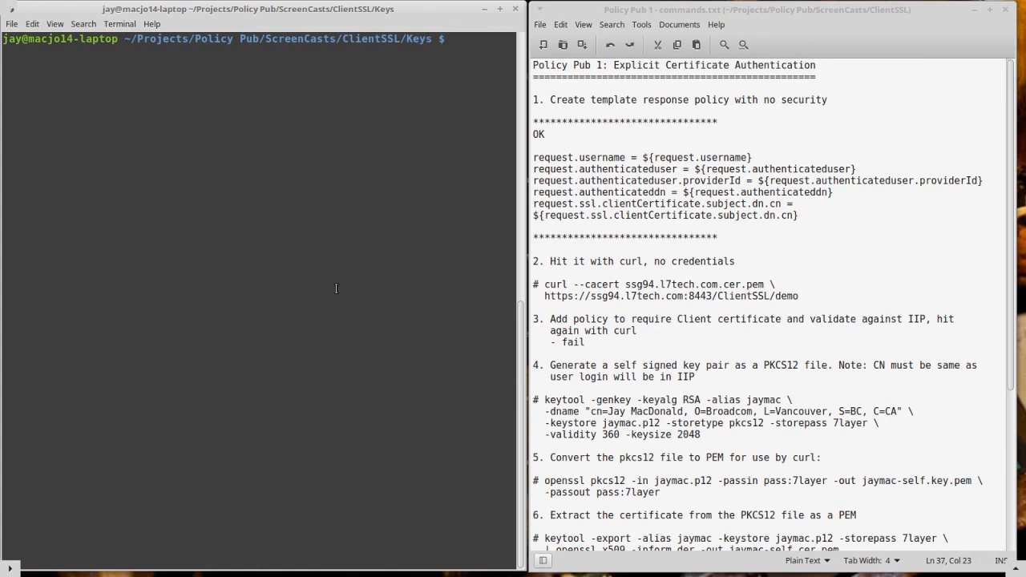
type("ls -l")
key("Return")
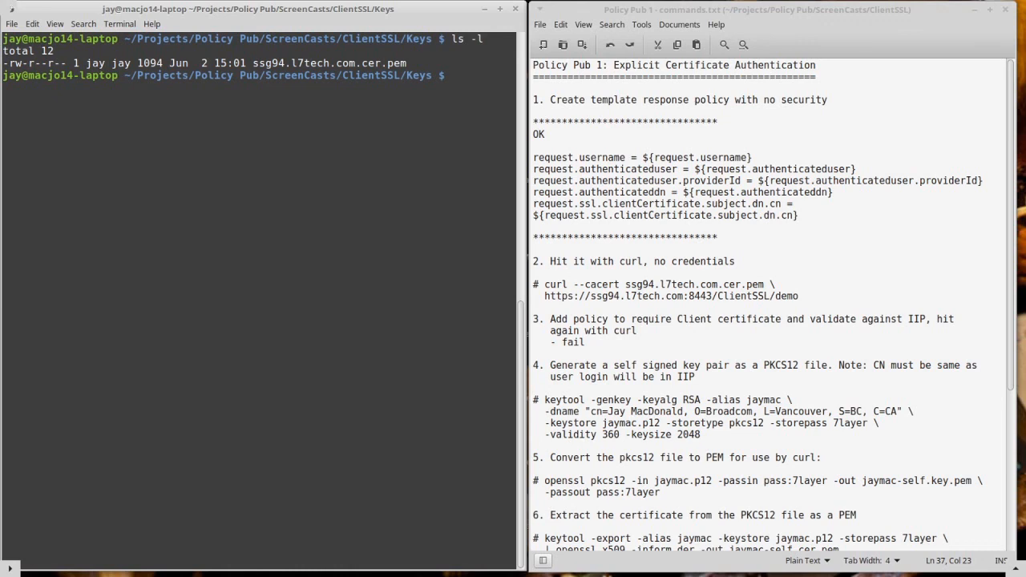
left_click(595, 290)
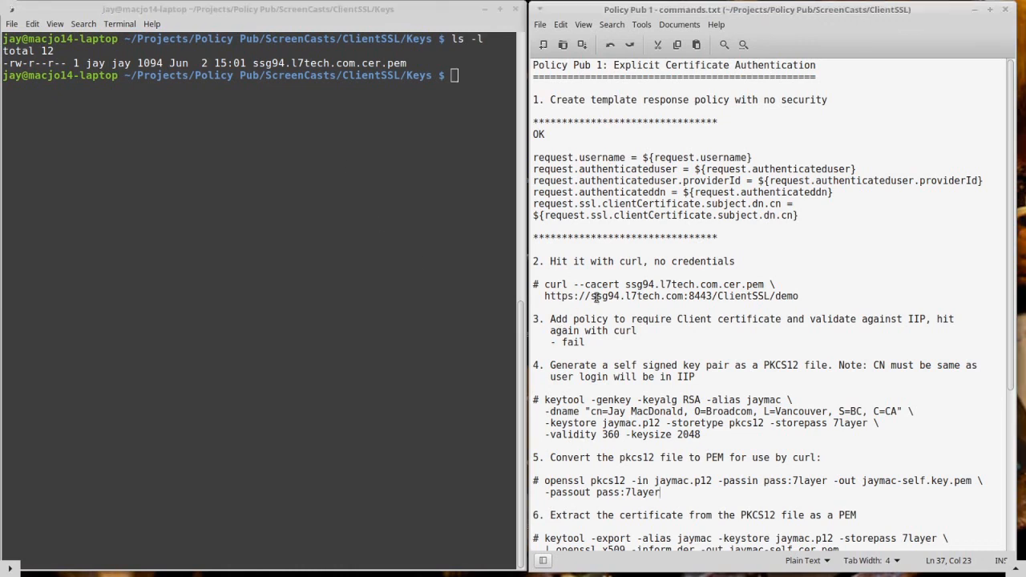
left_click_drag(573, 284, 767, 286)
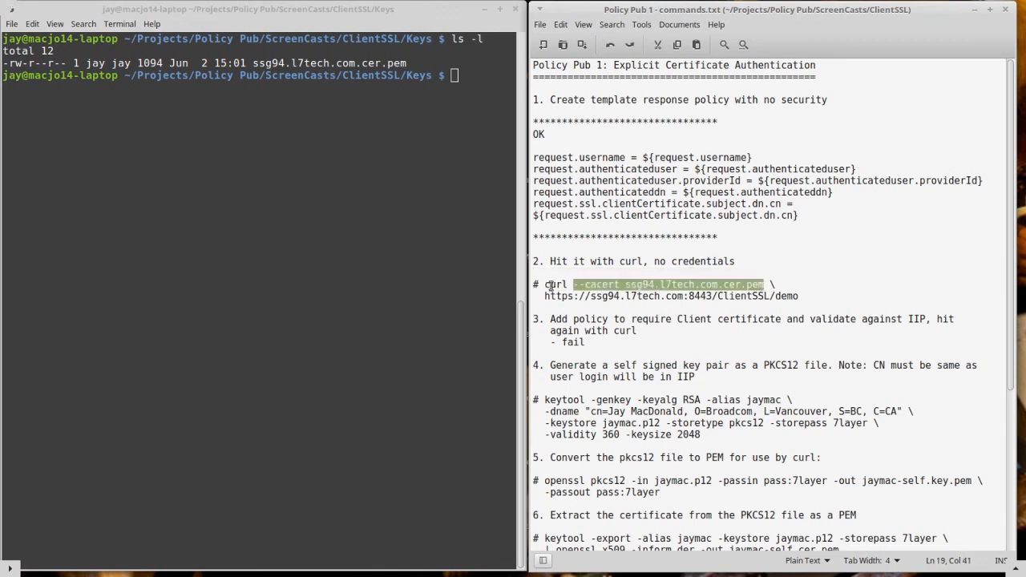
left_click_drag(545, 285, 537, 304)
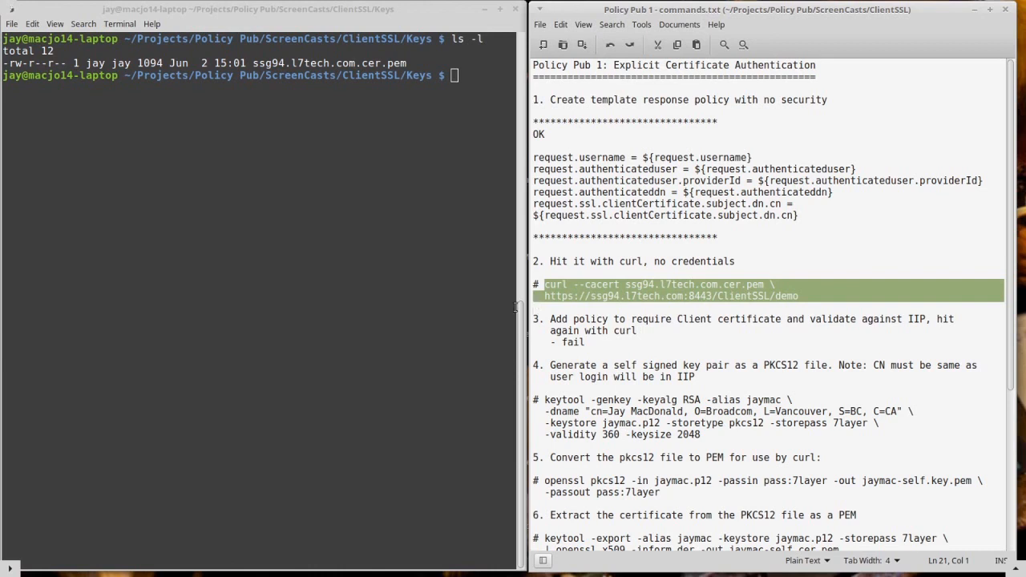
left_click(343, 282)
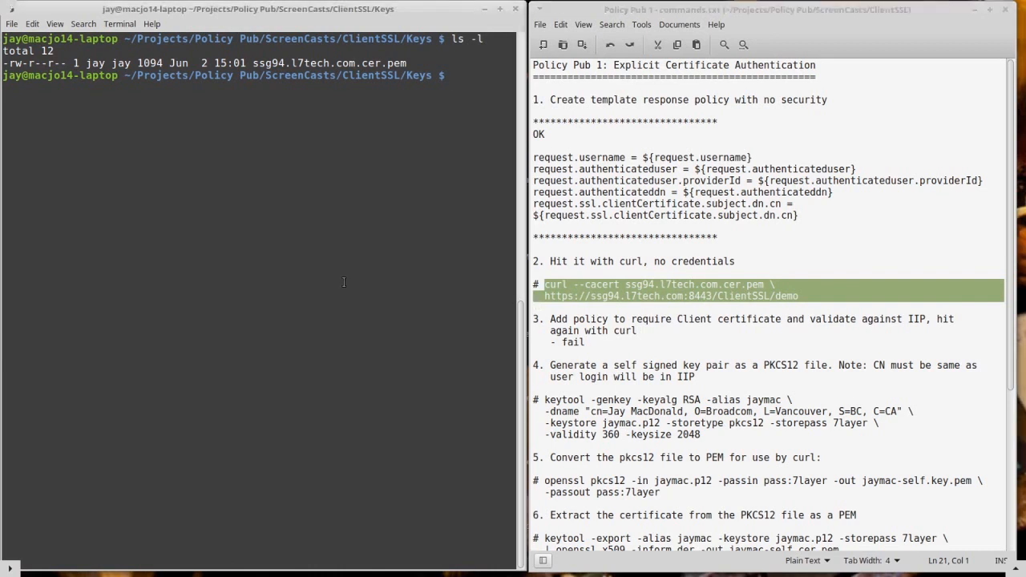
middle_click(343, 283)
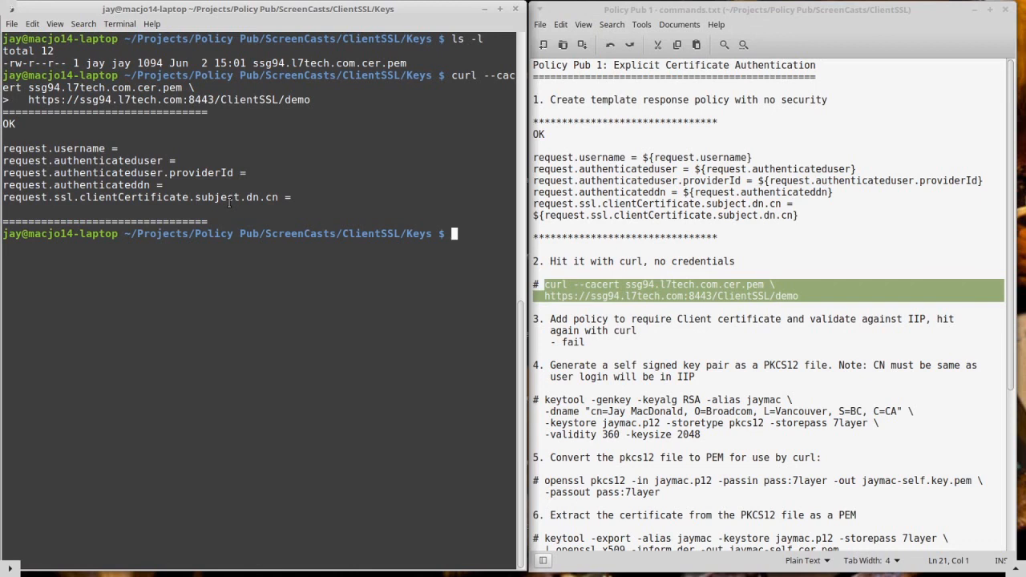
Switch to Policy Manager and add Require SSL or TLS Transport with Client Certificate Authentication after Audit Messages in Policy.
key("ctrl+alt+Right")
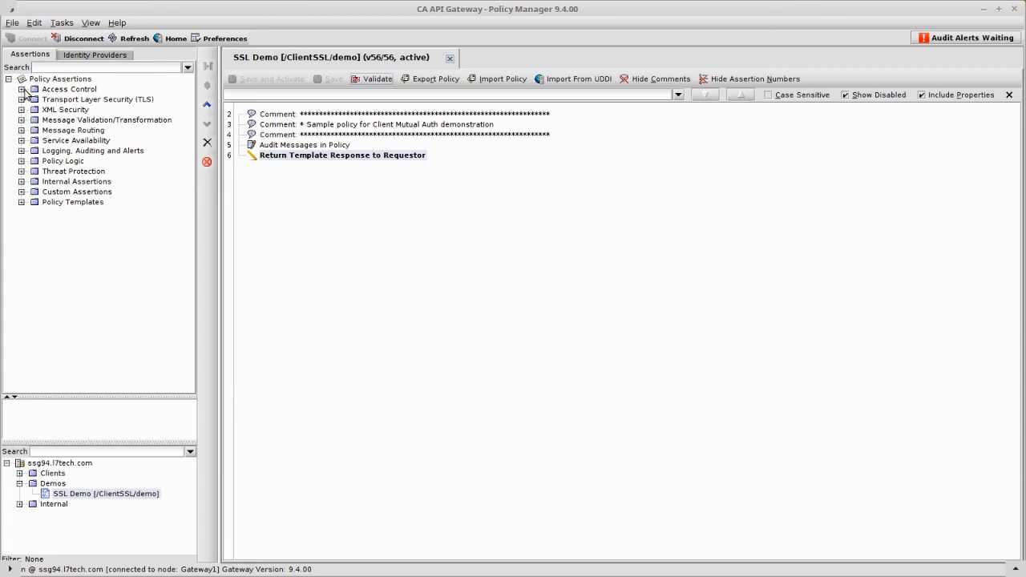
left_click(22, 89)
left_click(98, 336)
left_click_drag(98, 336, 309, 151)
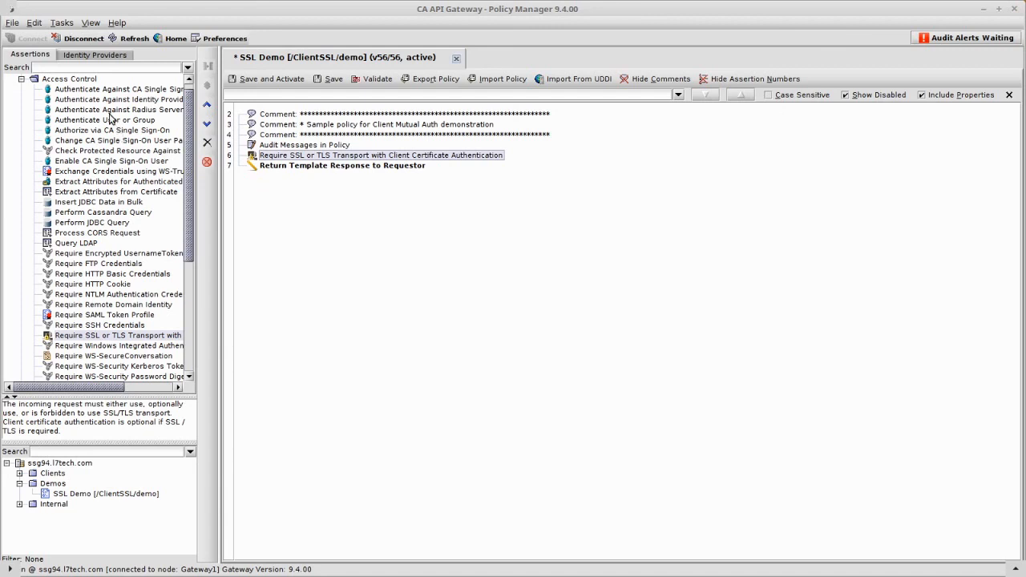
Add authentication against the Internal Identity Provider below the client certificate assertion, then save and activate the policy.
left_click_drag(117, 100, 309, 166)
left_click(400, 224)
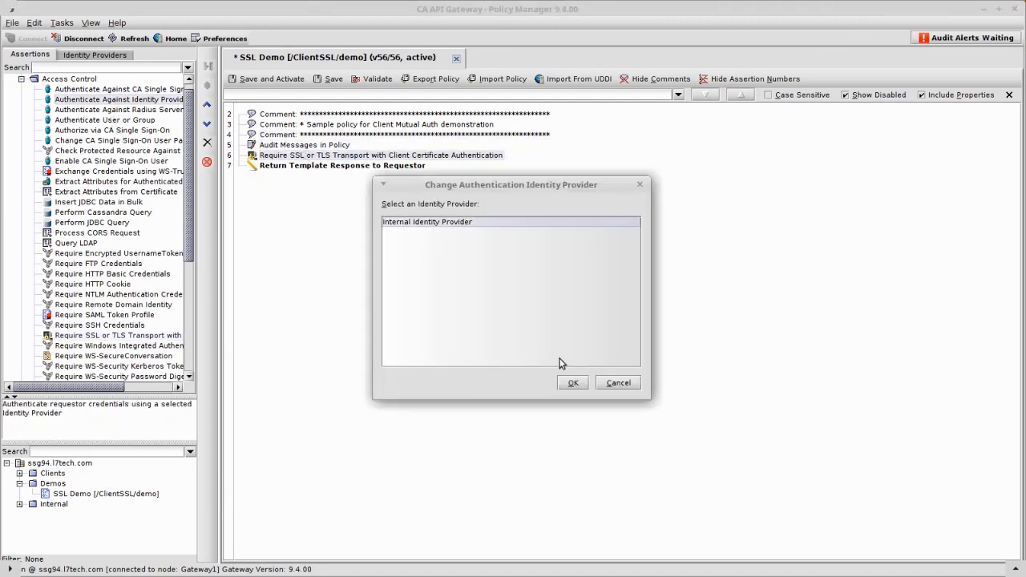
left_click(570, 384)
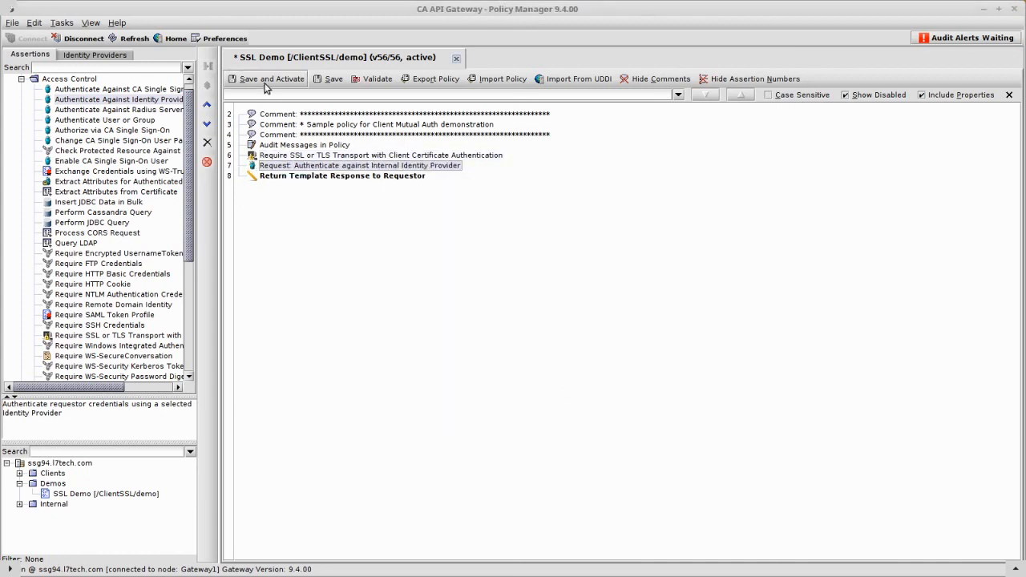
left_click(265, 79)
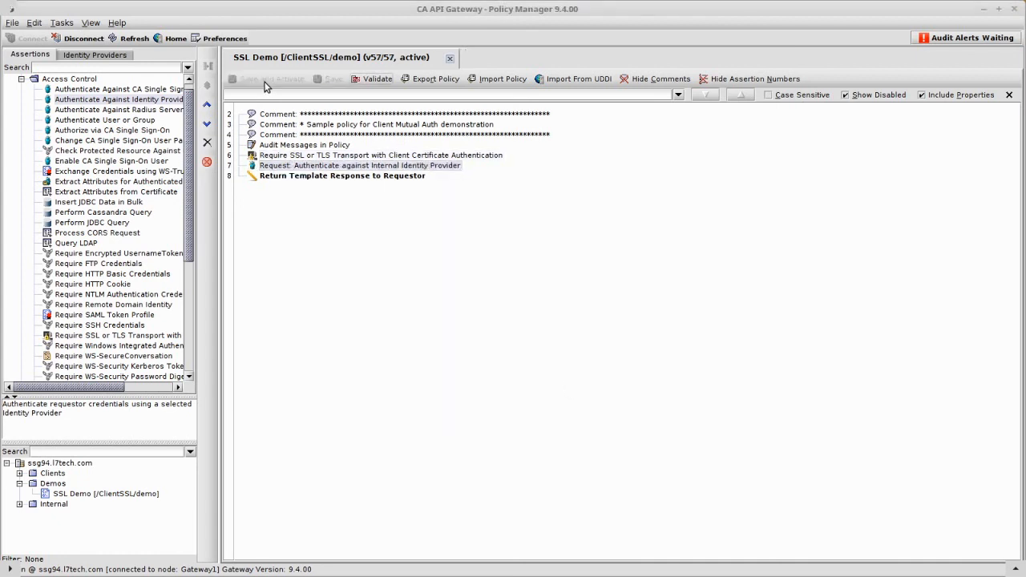
Switch to the terminal, rerun the curl request against the demo service and highlight the policyResult status text in the response.
key("ctrl+alt+Right")
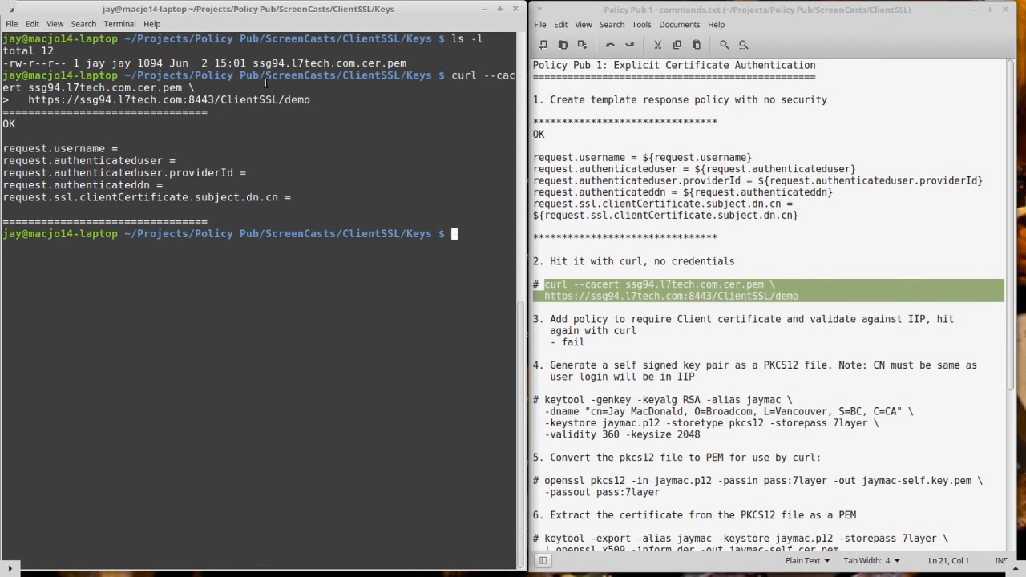
key("Up")
key("Return")
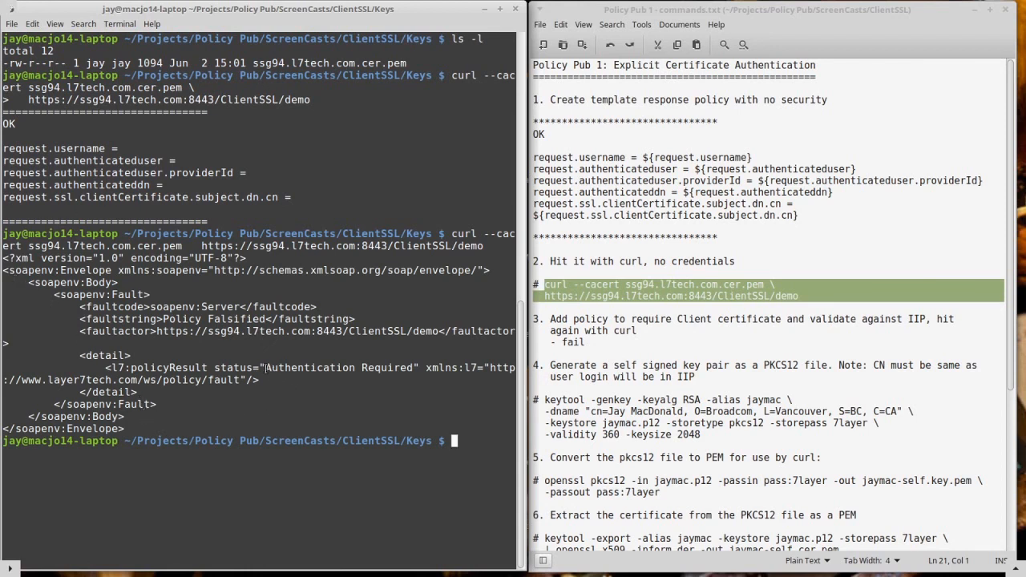
left_click_drag(265, 367, 412, 367)
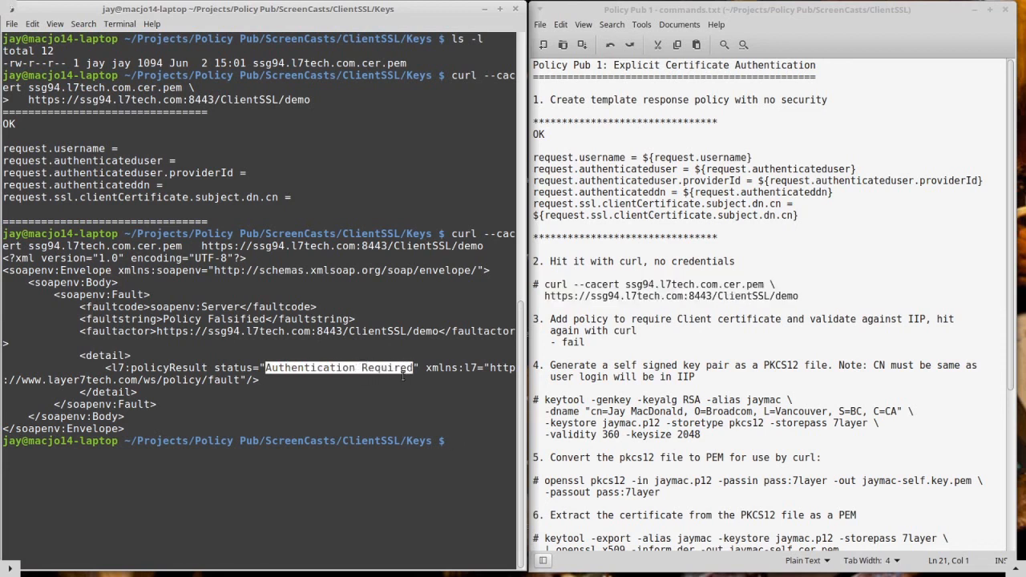
left_click(403, 375)
Run the notes' keytool -genkey command, including the keystore password, to generate an RSA 2048 key pair in jaymac.p12 valid 360 days, and highlight its CN.
scroll(664, 356, "down", 5)
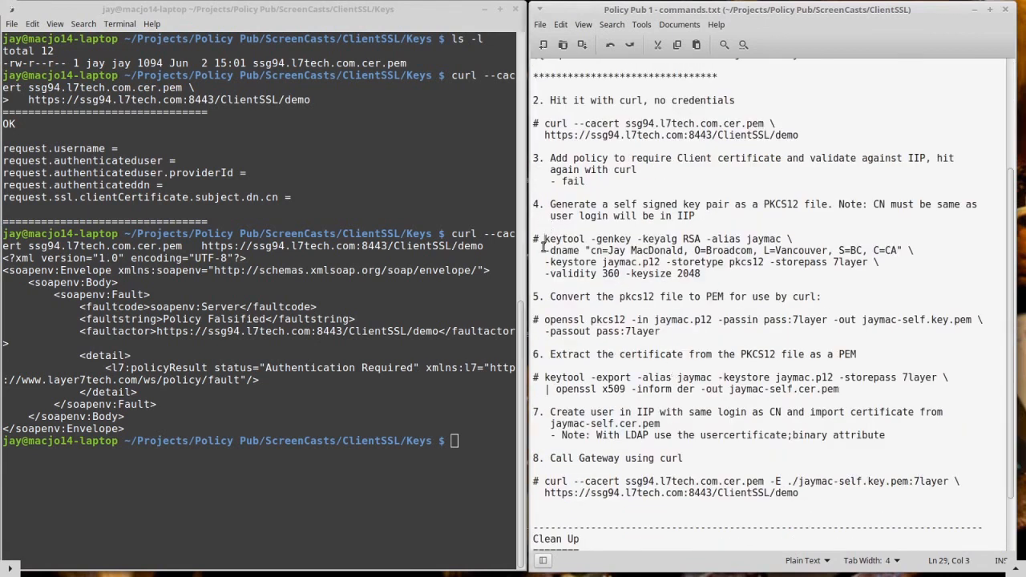
left_click_drag(545, 239, 534, 285)
left_click(510, 298)
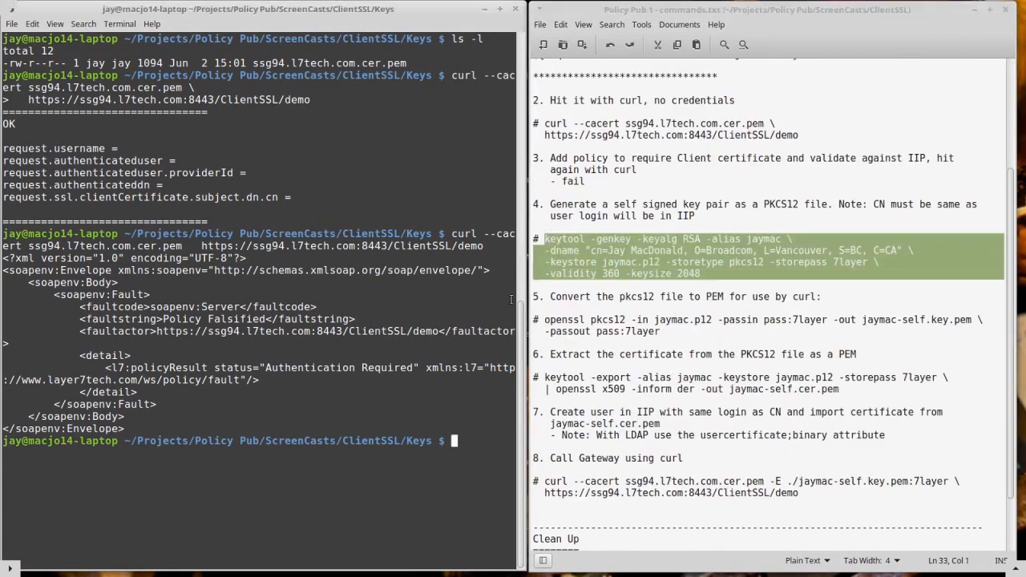
middle_click(377, 382)
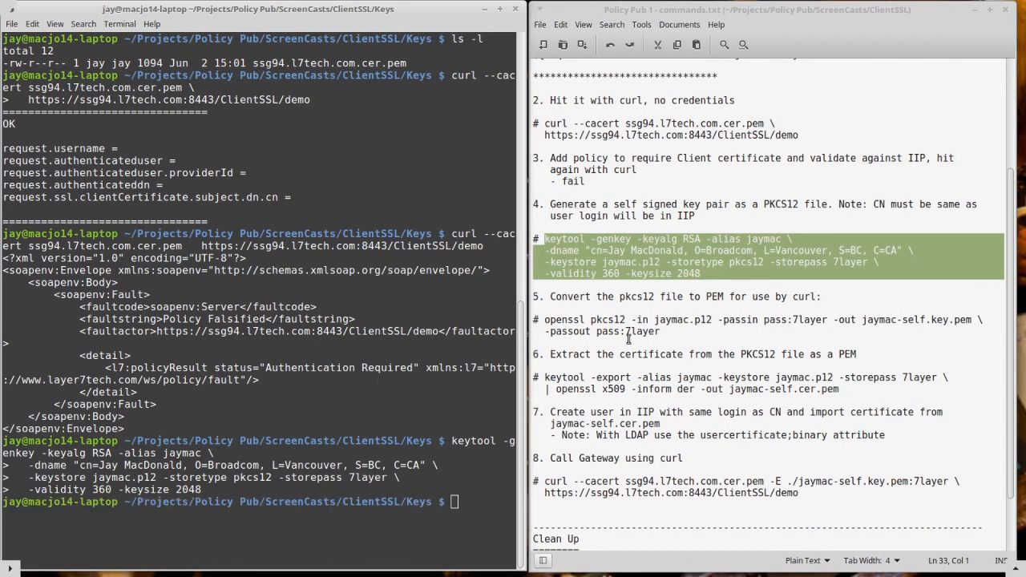
left_click(591, 253)
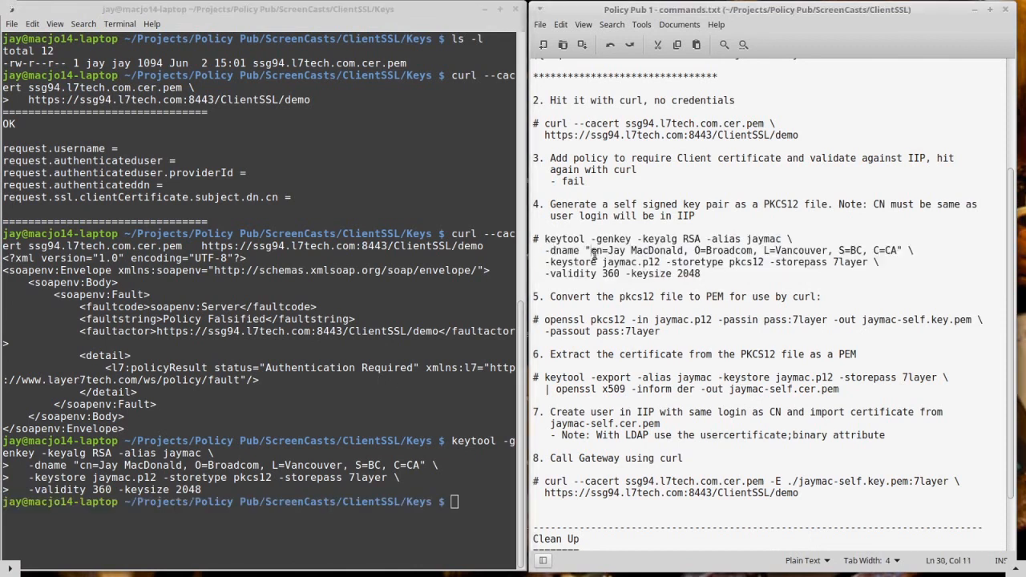
left_click_drag(592, 251, 686, 251)
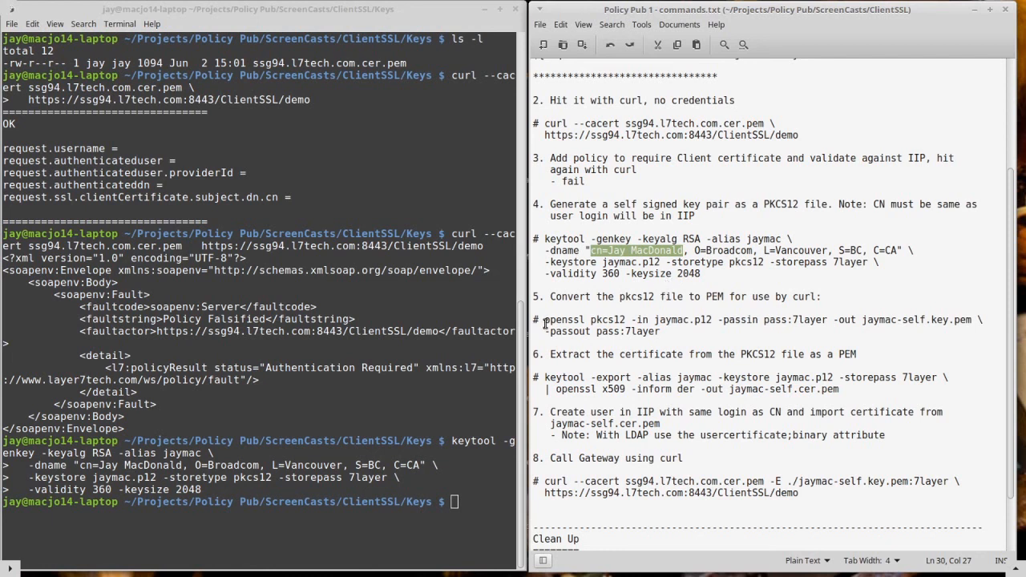
Run the notes' commands, including the keystore passwords, to convert jaymac.p12 to jaymac-self.key.pem and extract its certificate as jaymac-self.cer.pem.
left_click_drag(545, 321, 536, 343)
key("ctrl+c")
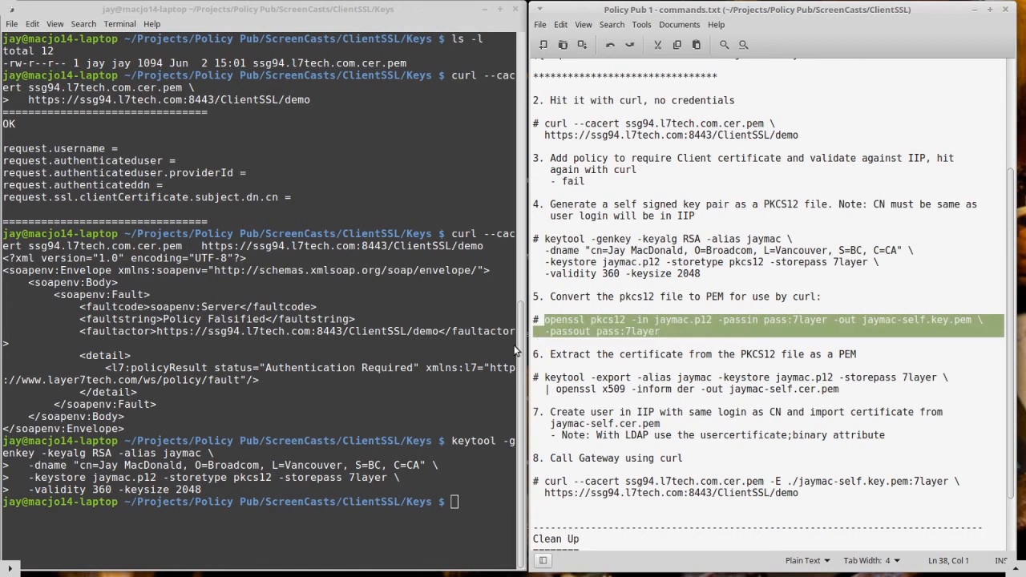
left_click(335, 392)
middle_click(334, 392)
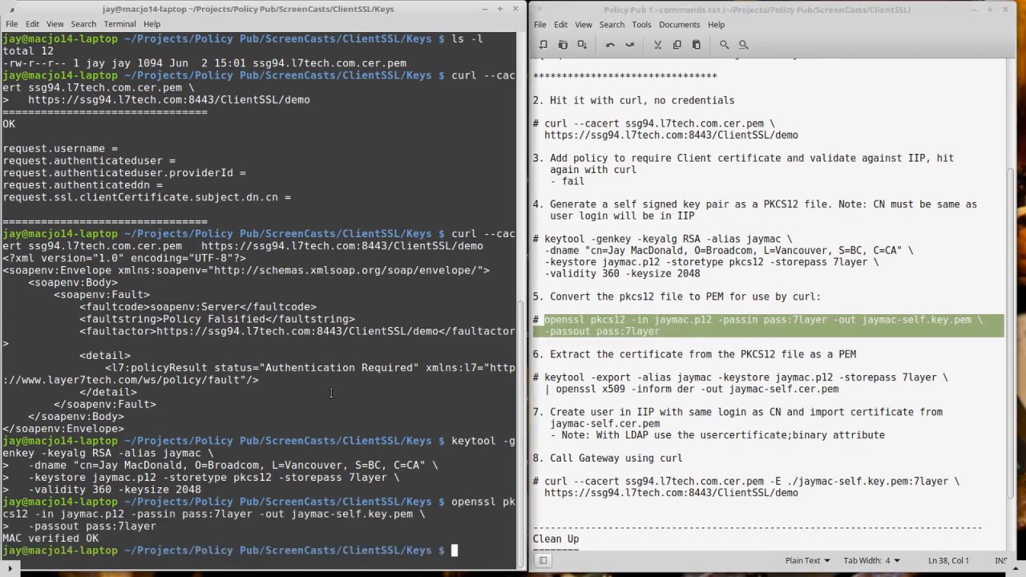
left_click_drag(535, 376, 535, 397)
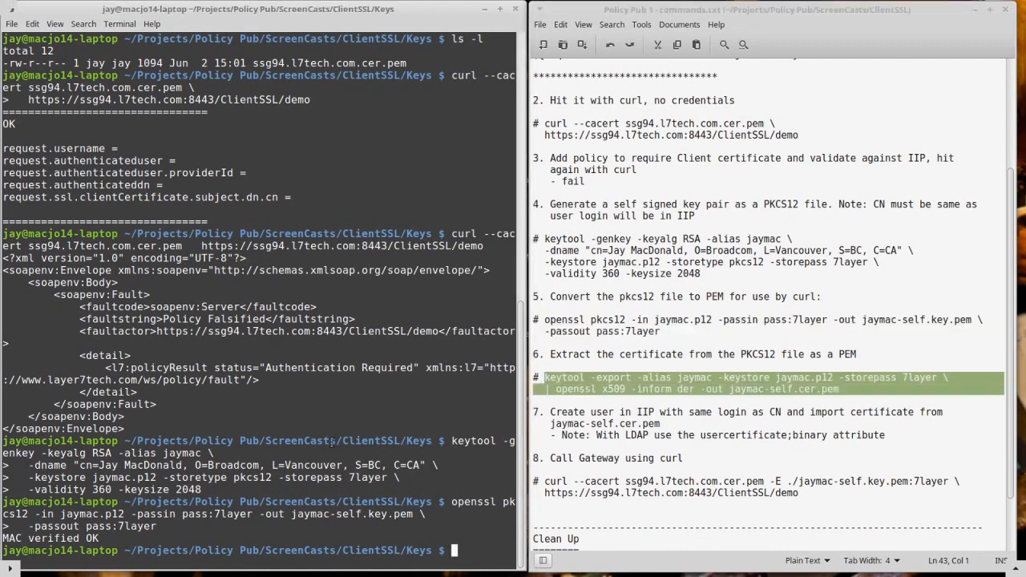
middle_click(305, 437)
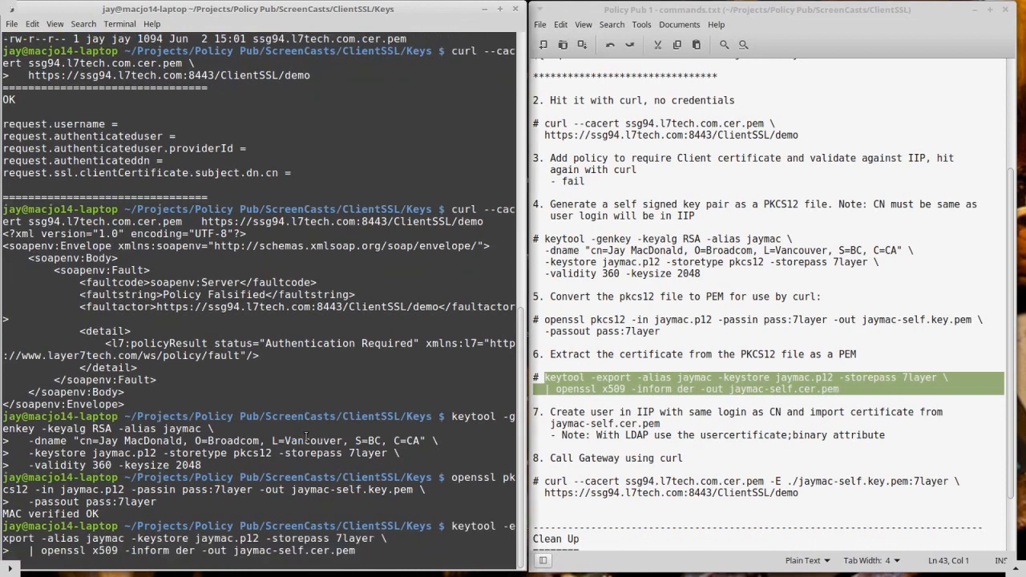
List the folder with ls -l and highlight jaymac.p12, jaymac-self.cer.pem and jaymac-self.key.pem in turn.
type("ls -l")
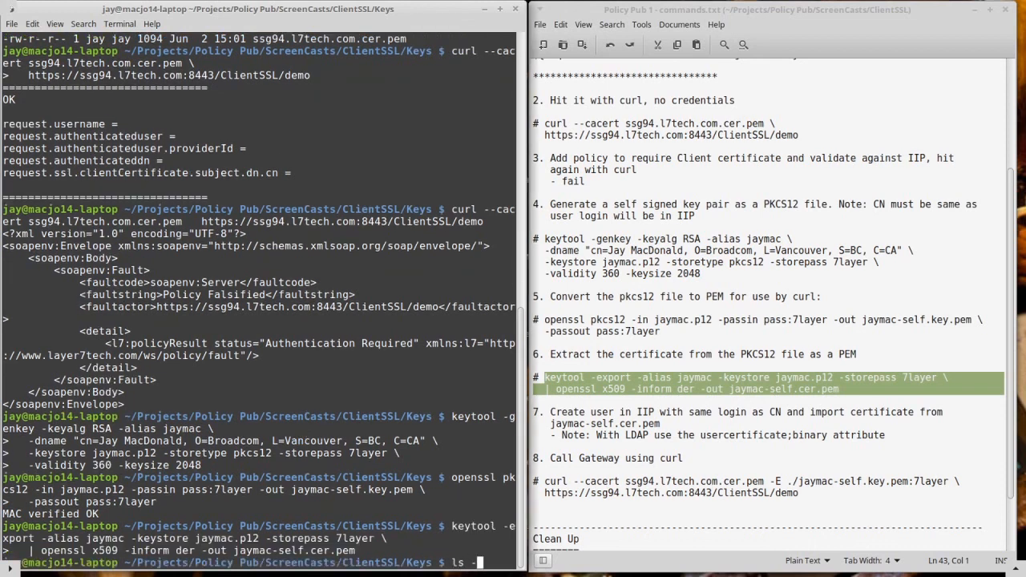
key("Return")
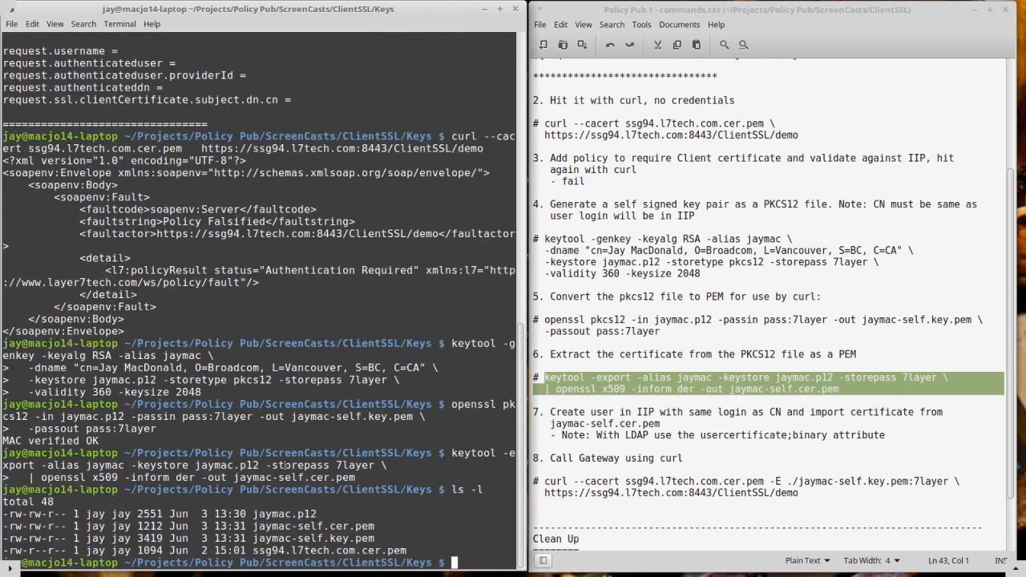
left_click_drag(252, 513, 316, 514)
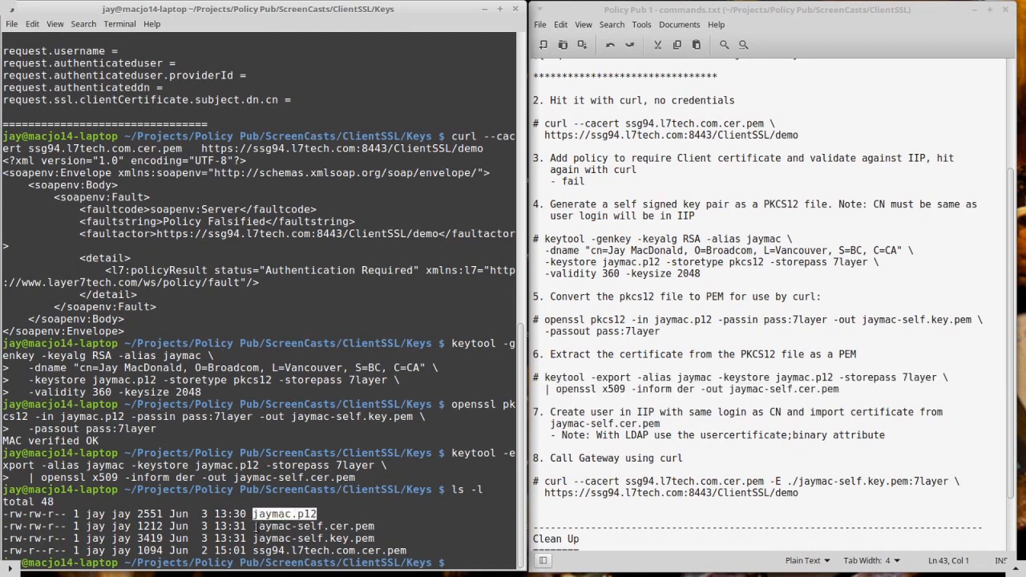
left_click_drag(255, 525, 373, 525)
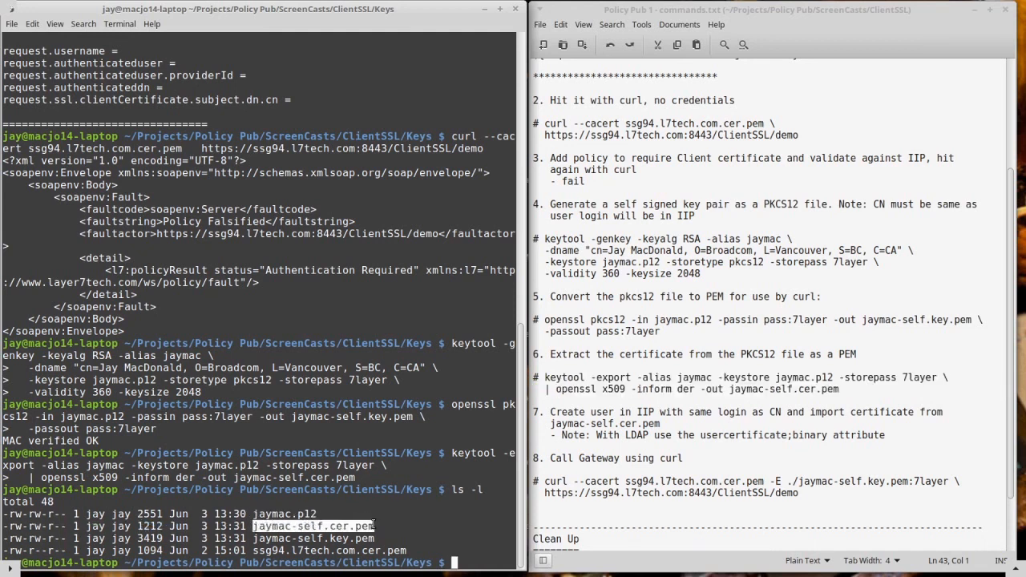
left_click_drag(254, 538, 371, 536)
left_click(383, 519)
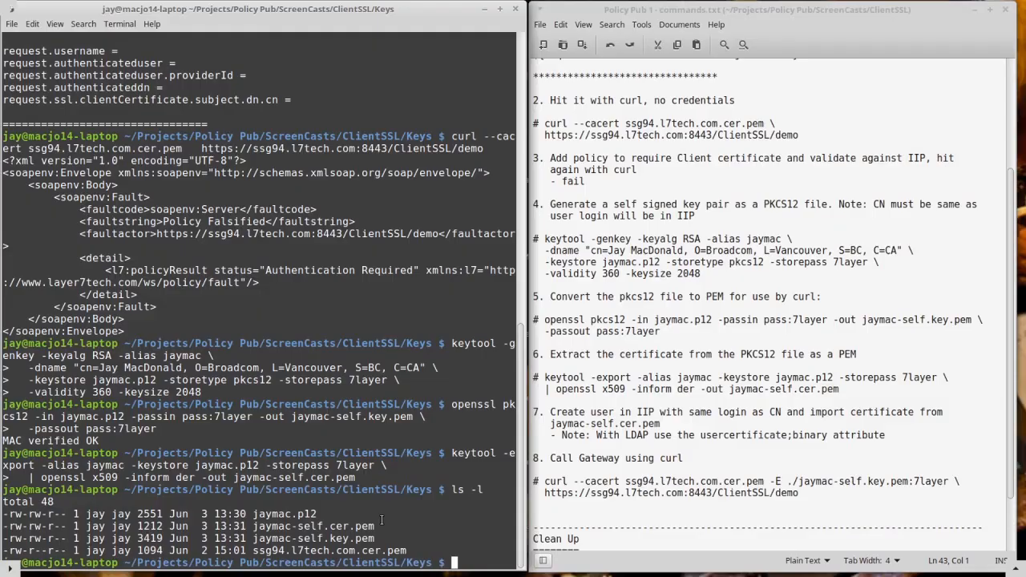
Switch to Policy Manager and start a new Internal Identity Provider user, entering the certificate's CN as the user name.
key("alt+Tab")
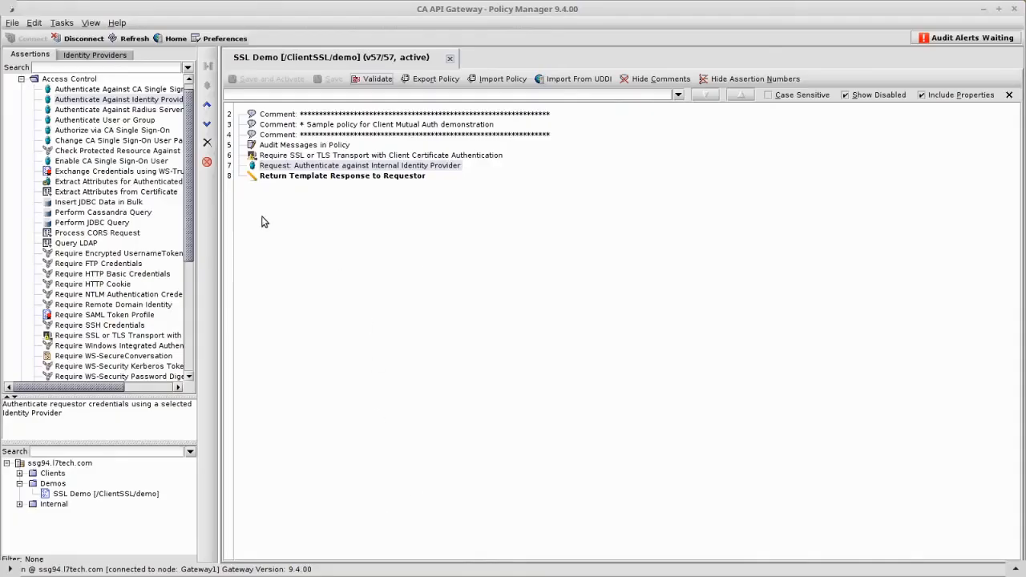
left_click(101, 55)
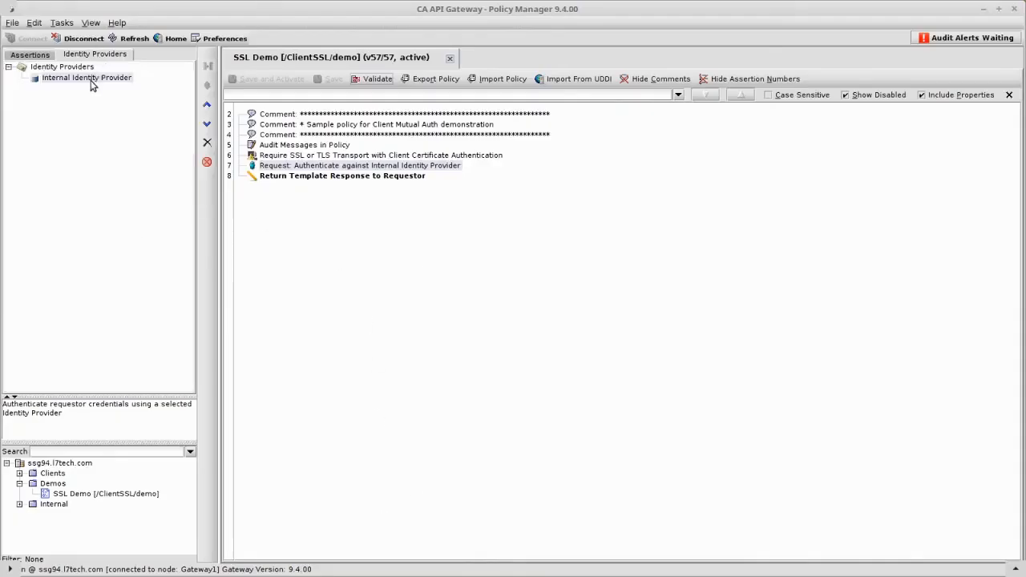
right_click(91, 82)
left_click(120, 118)
type("ja")
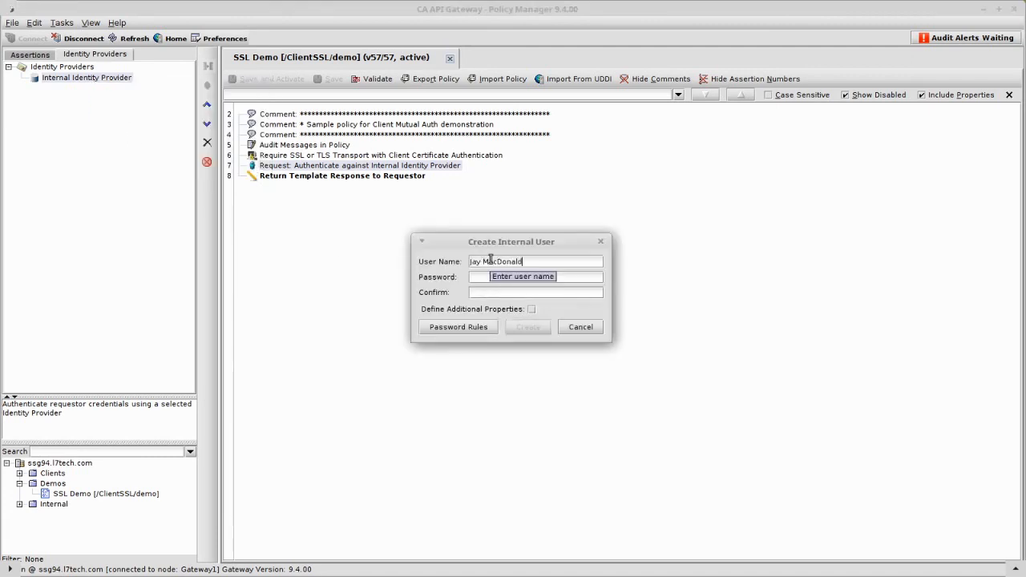
type("••")
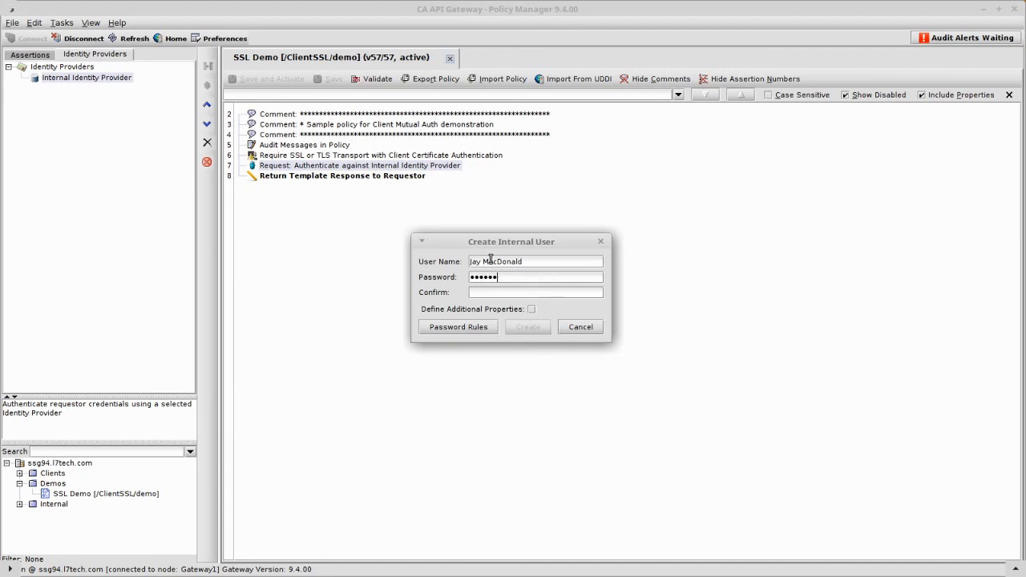
type("•")
Enter and confirm the new internal user's password, enable Define Additional Properties, and create the user.
key("Tab")
key("space")
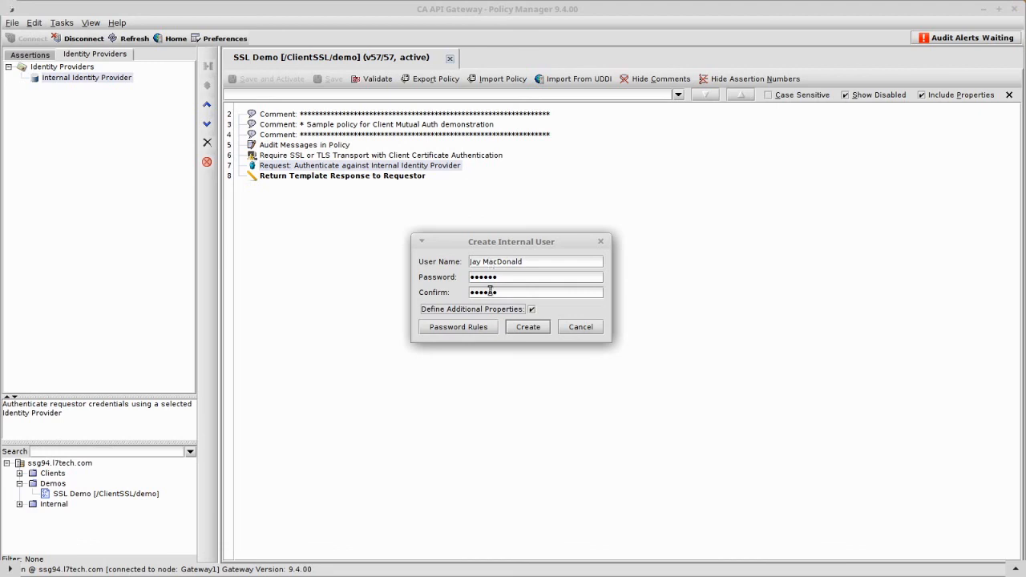
left_click(530, 328)
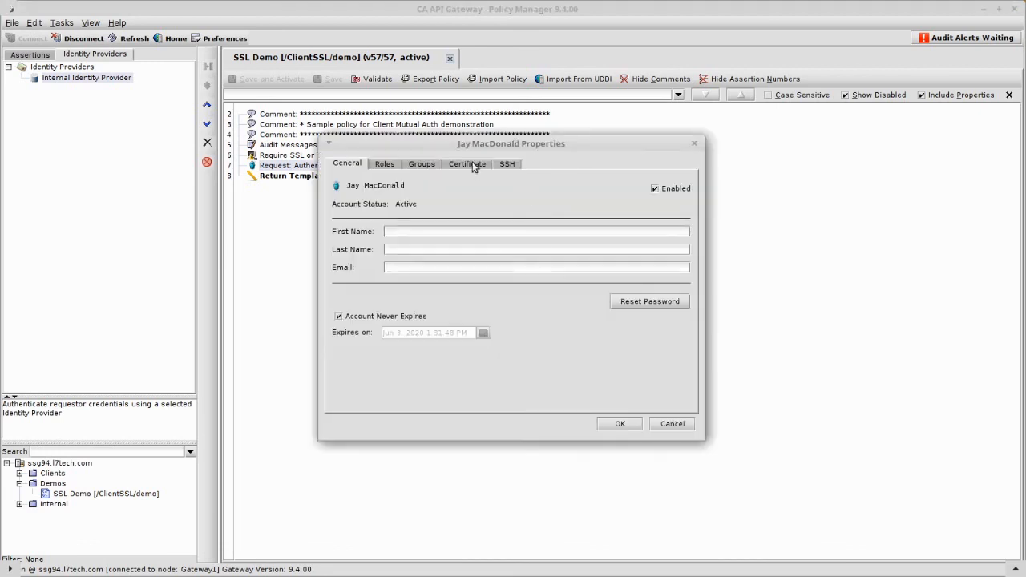
Import jaymac-self.cer.pem from the Keys folder as the new user's certificate and save the user properties.
left_click(473, 165)
left_click(569, 394)
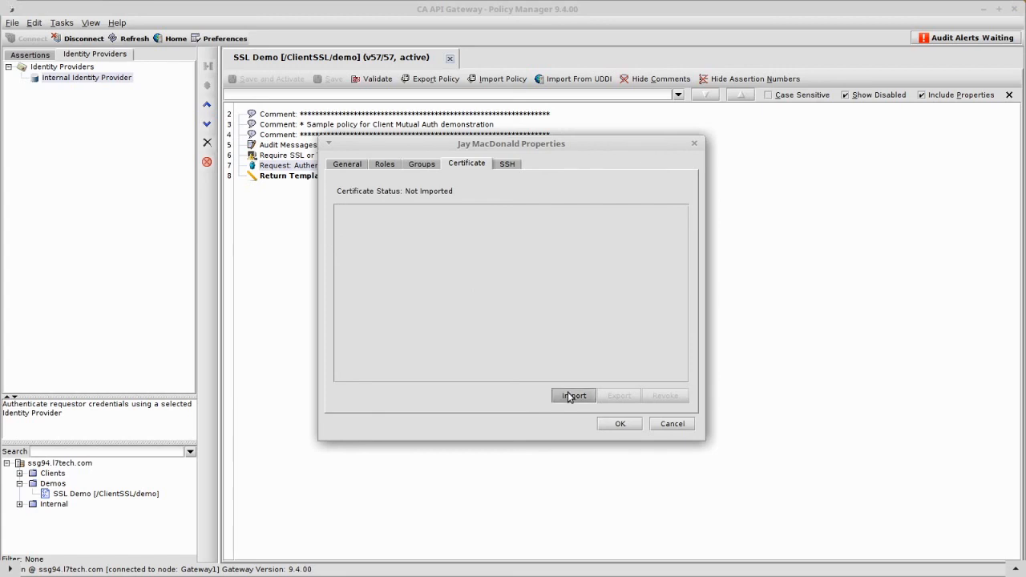
left_click(737, 196)
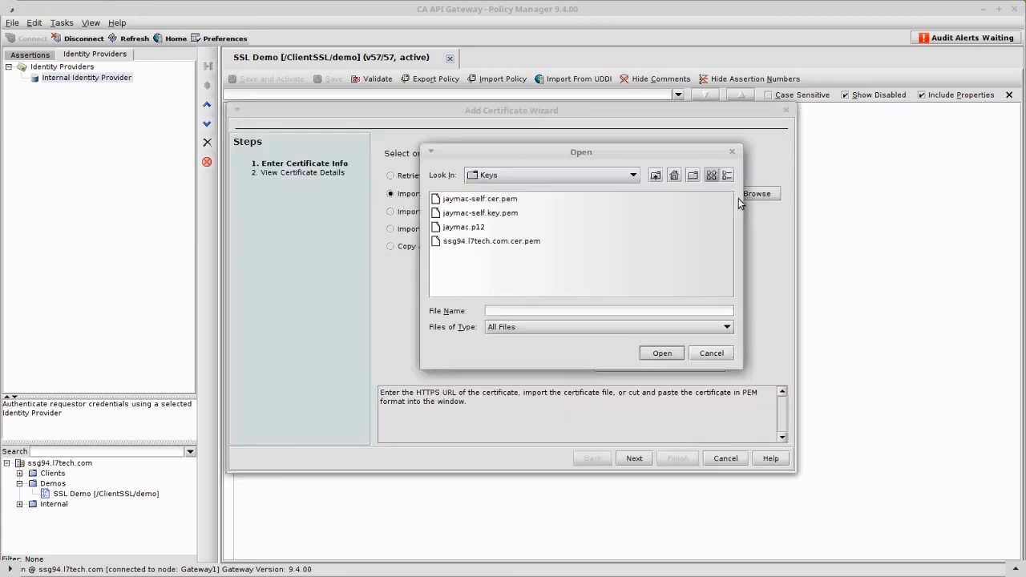
left_click(492, 199)
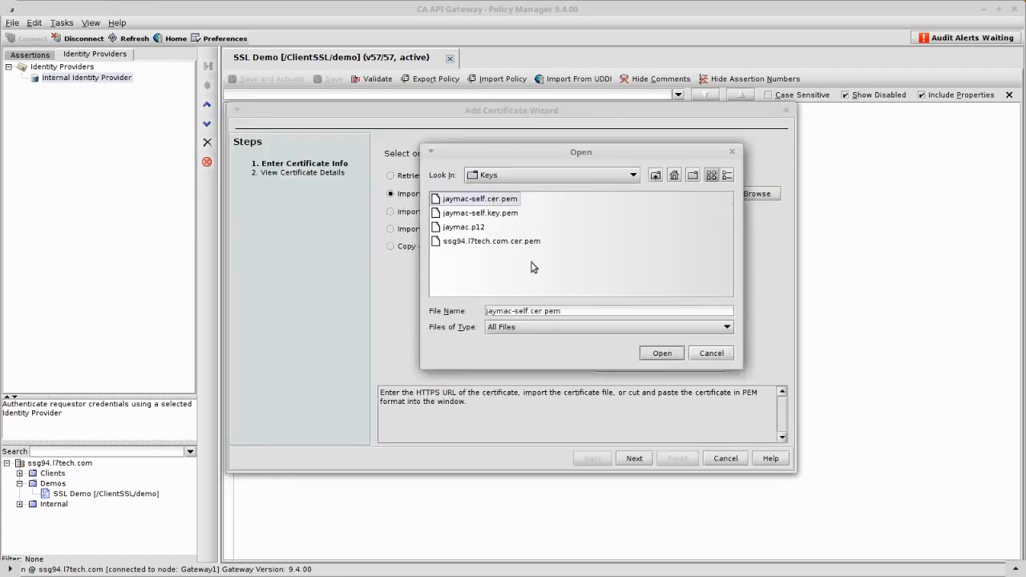
left_click(661, 353)
left_click(633, 460)
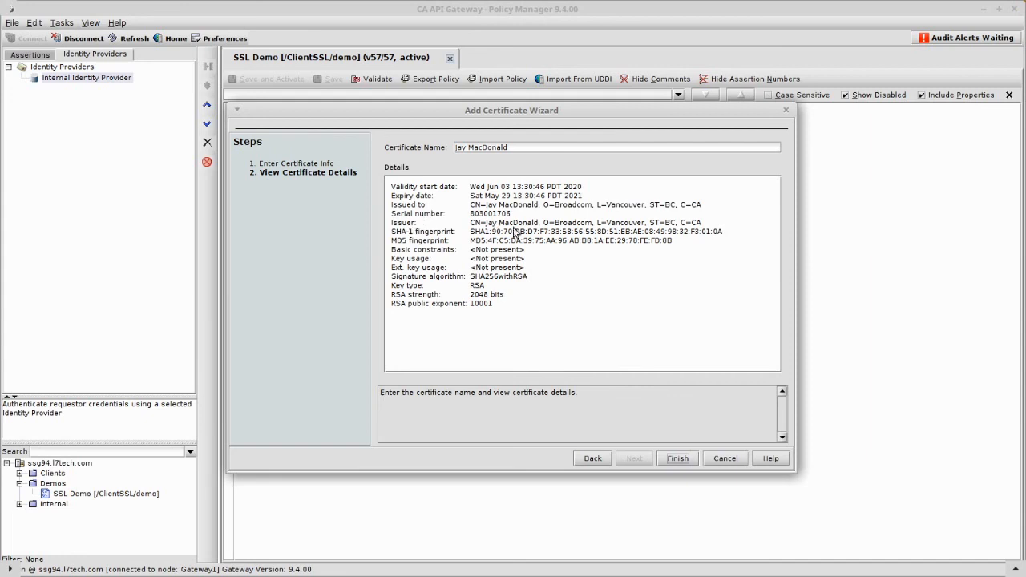
left_click(675, 459)
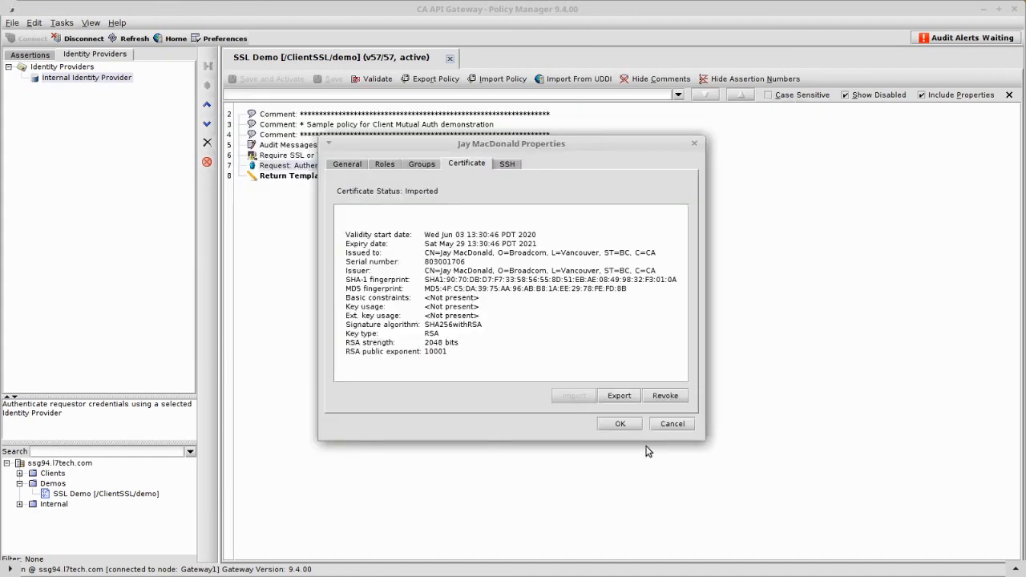
left_click(620, 425)
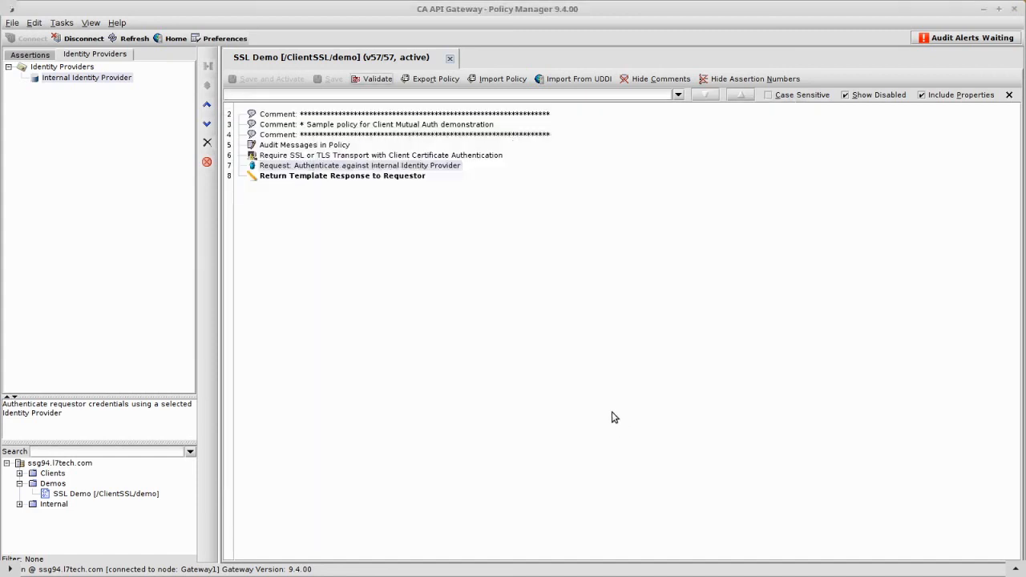
Switch to the terminal and run the notes' step 8 curl command against /ClientSSL/demo with jaymac-self.key.pem and its key password.
key("ctrl+alt+Left")
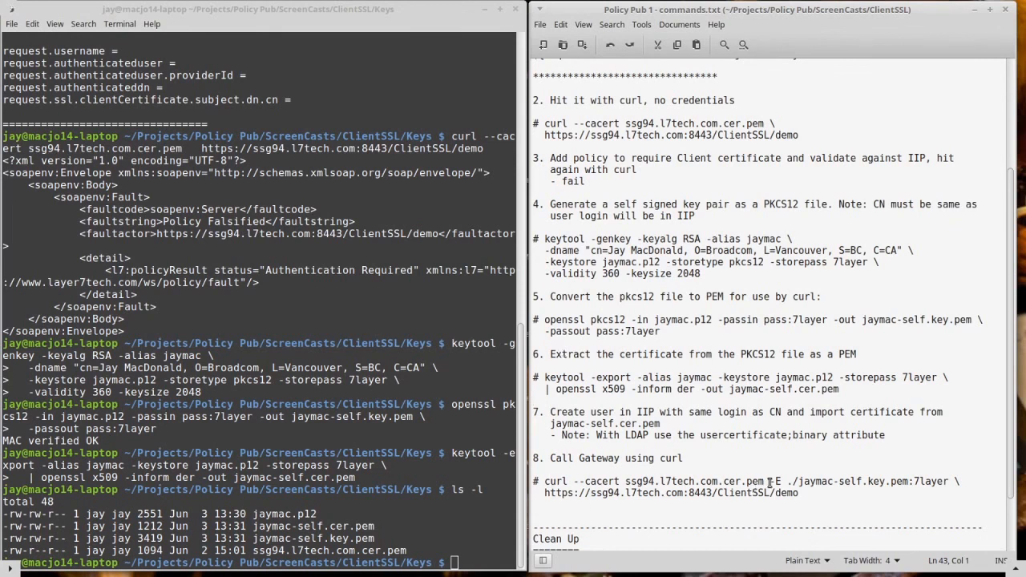
left_click_drag(771, 481, 948, 482)
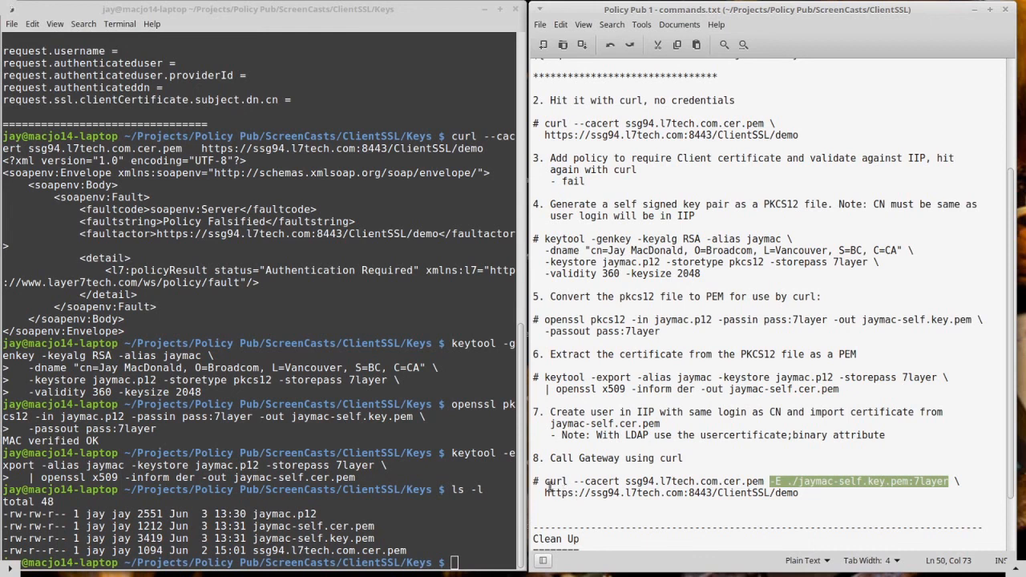
left_click_drag(545, 482, 537, 500)
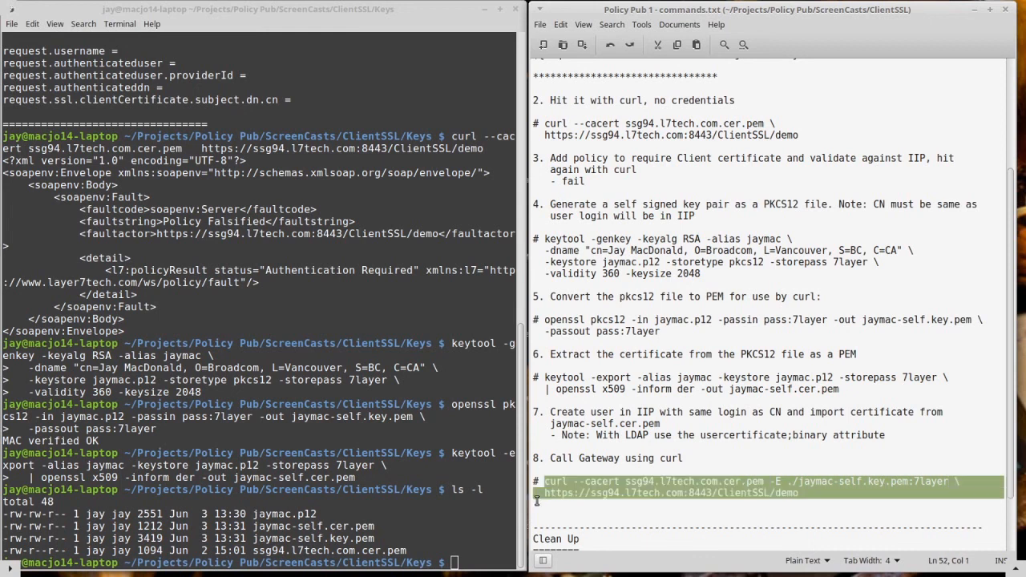
left_click(294, 549)
middle_click(295, 550)
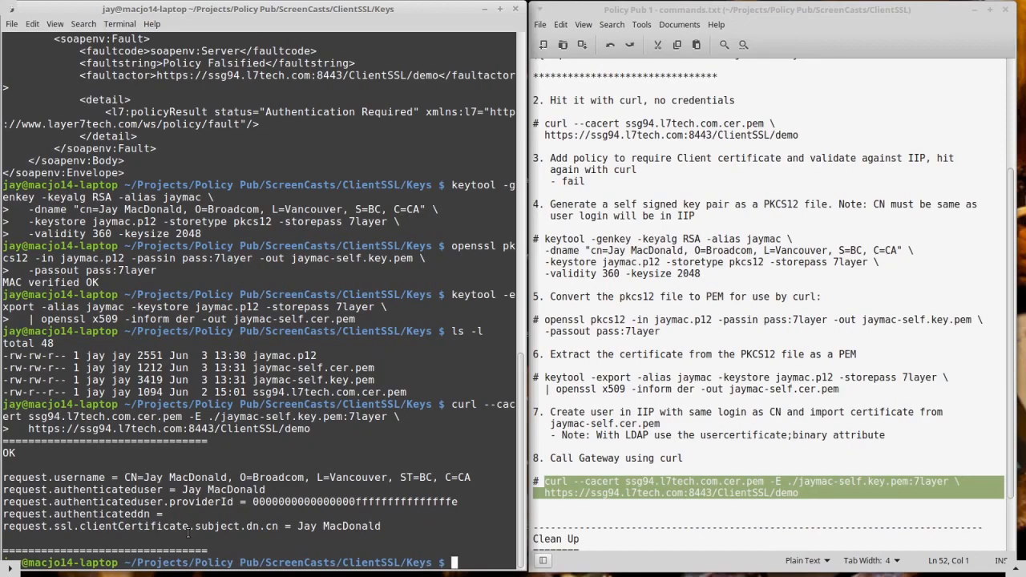
key("ctrl+alt+Right")
key("Right")
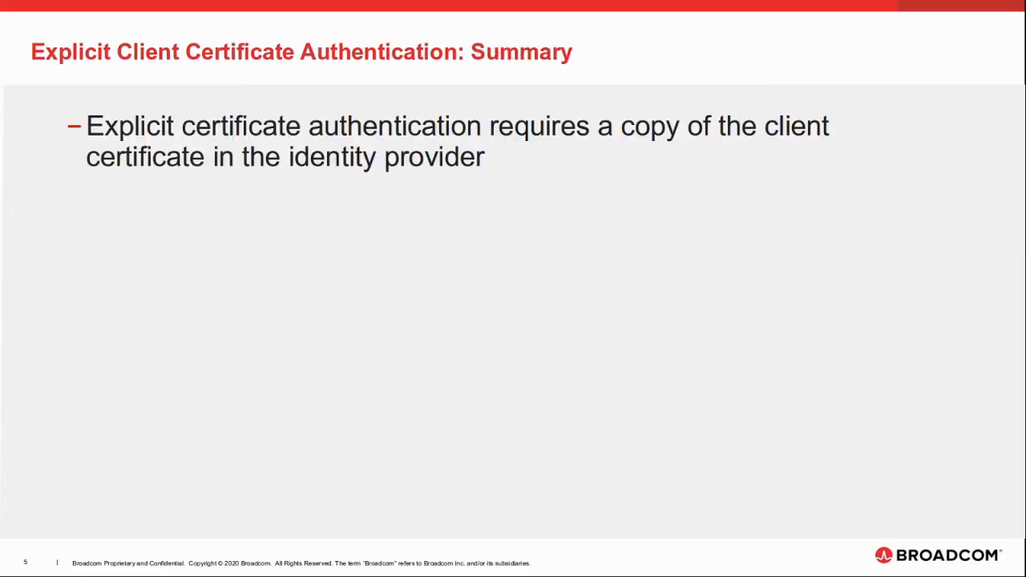